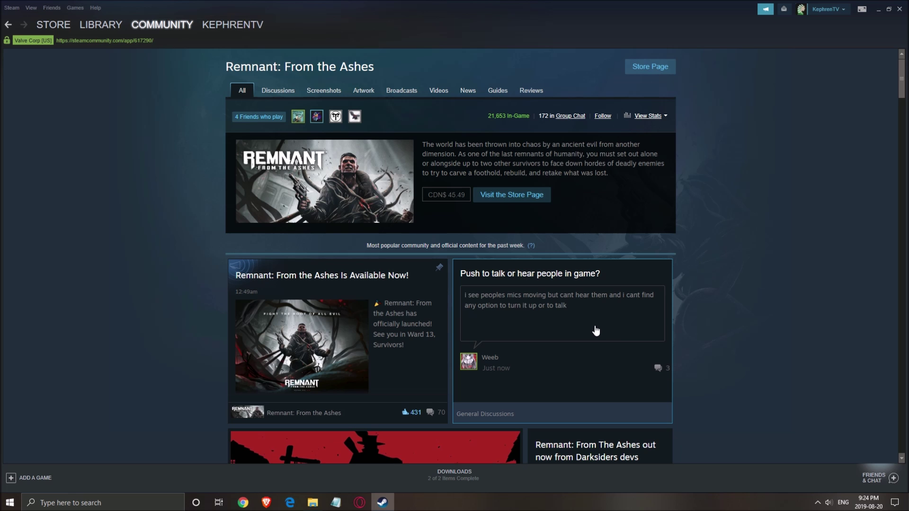
Show the desktop and open the Windows Game Mode settings by searching for "game mode".
{"action": "key", "text": "super+d"}
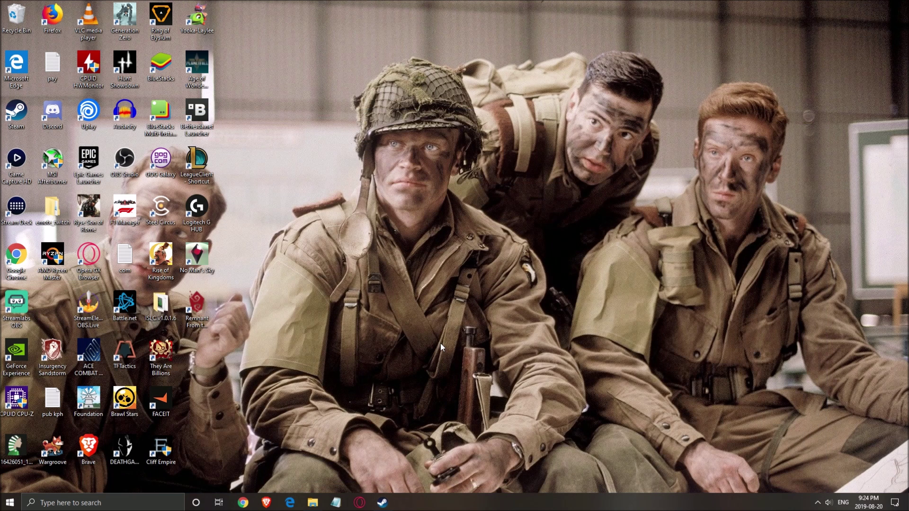
{"action": "left_click", "coordinate": [110, 504]}
{"action": "type", "text": "game mode"}
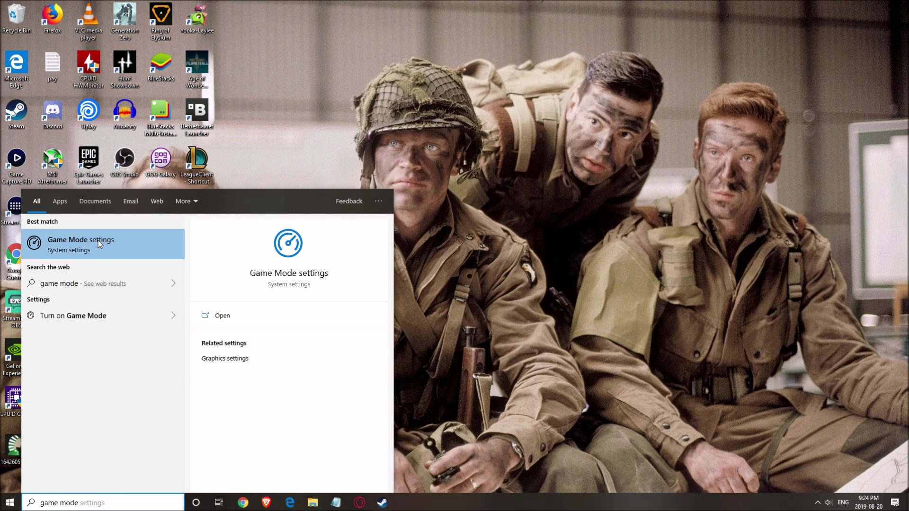
{"action": "left_click", "coordinate": [107, 244]}
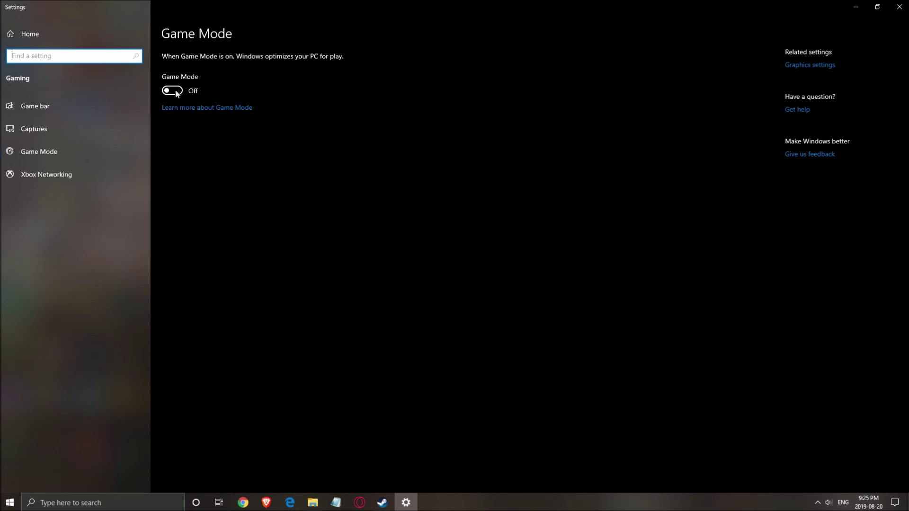
Check the Game bar and Captures settings pages, and close the Settings window.
{"action": "left_click", "coordinate": [57, 113]}
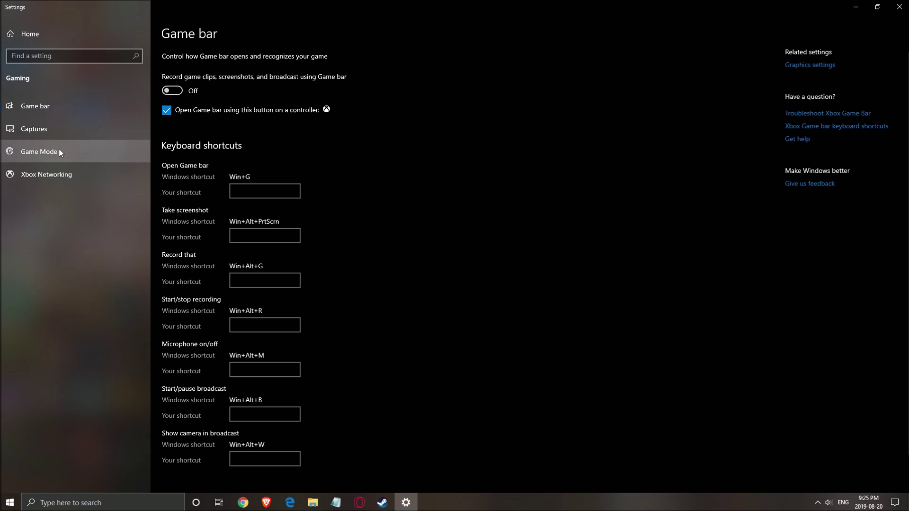
{"action": "left_click", "coordinate": [116, 129]}
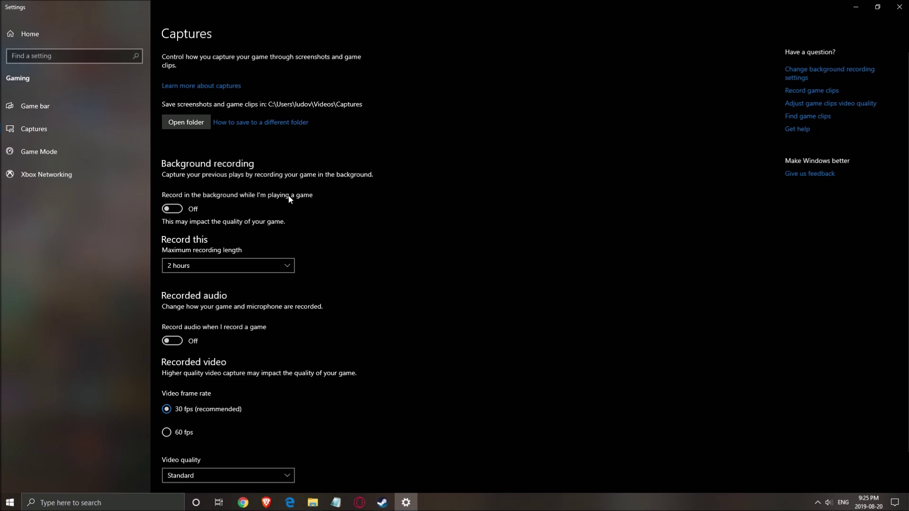
{"action": "left_click", "coordinate": [899, 7]}
Open Intelligent standby list cleaner from its background icon, examine its memory figures and purge conditions, and minimize its window.
{"action": "left_click", "coordinate": [817, 503]}
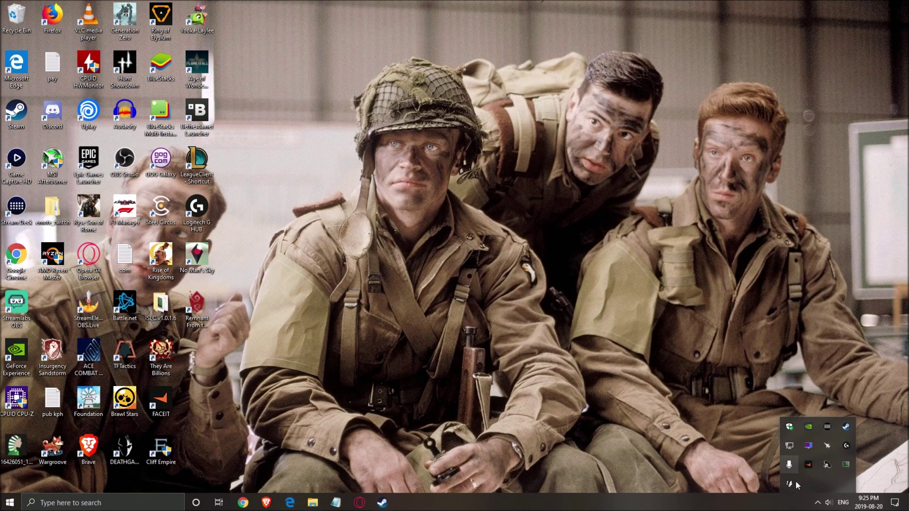
{"action": "left_click", "coordinate": [846, 465]}
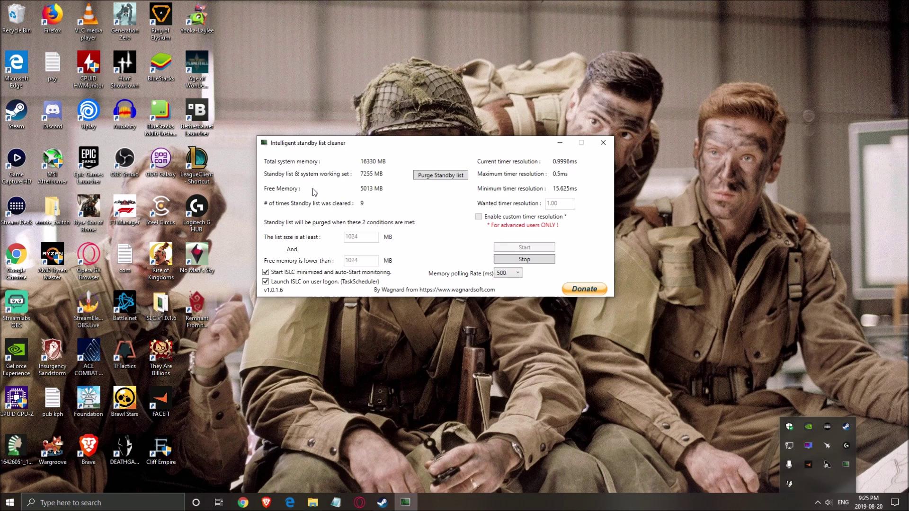
{"action": "left_click", "coordinate": [409, 195]}
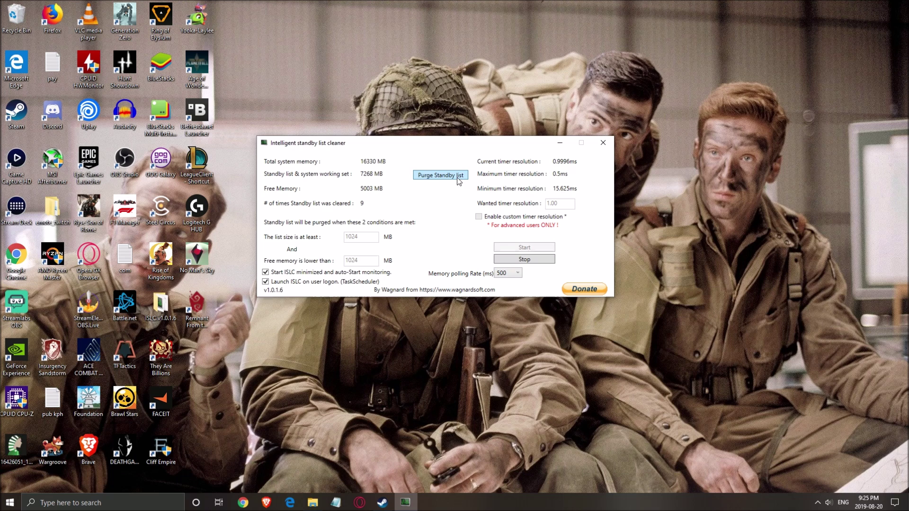
{"action": "mouse_move", "coordinate": [401, 144]}
{"action": "left_mouse_down"}
{"action": "mouse_move", "coordinate": [447, 136]}
{"action": "mouse_move", "coordinate": [407, 146]}
{"action": "left_mouse_up"}
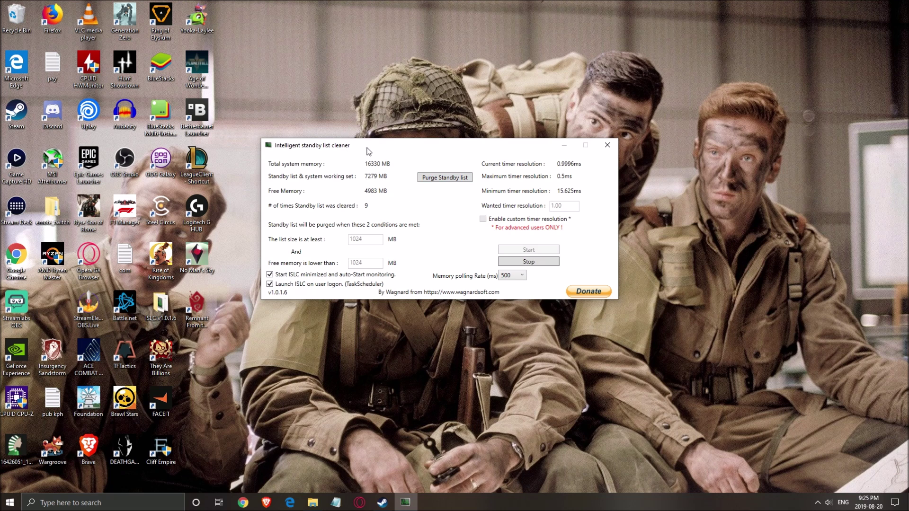
{"action": "left_click_drag", "start_coordinate": [368, 148], "coordinate": [369, 153]}
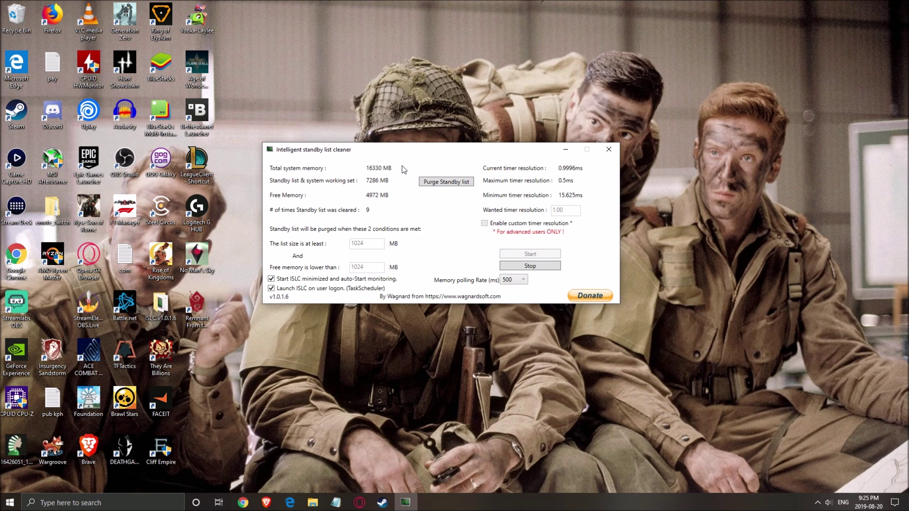
{"action": "left_click_drag", "start_coordinate": [415, 146], "coordinate": [426, 146]}
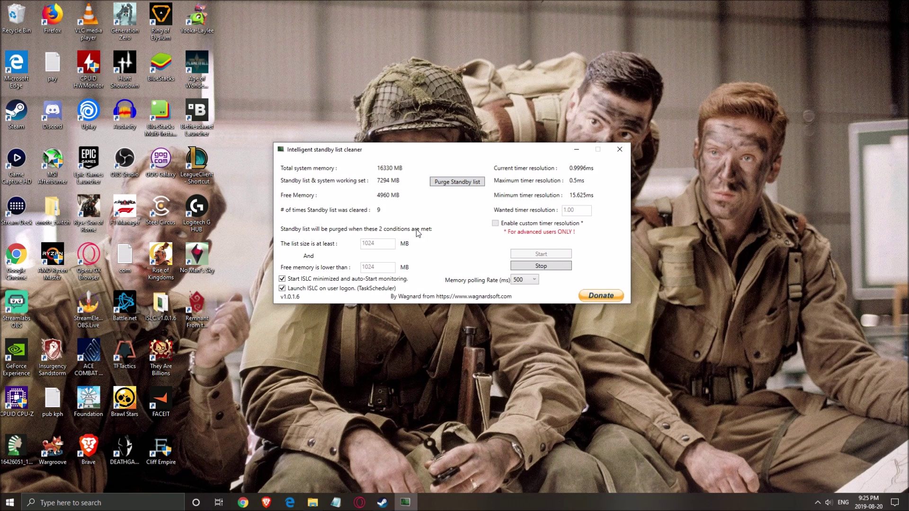
{"action": "mouse_move", "coordinate": [370, 152]}
{"action": "left_mouse_down"}
{"action": "mouse_move", "coordinate": [393, 155]}
{"action": "mouse_move", "coordinate": [368, 167]}
{"action": "left_mouse_up"}
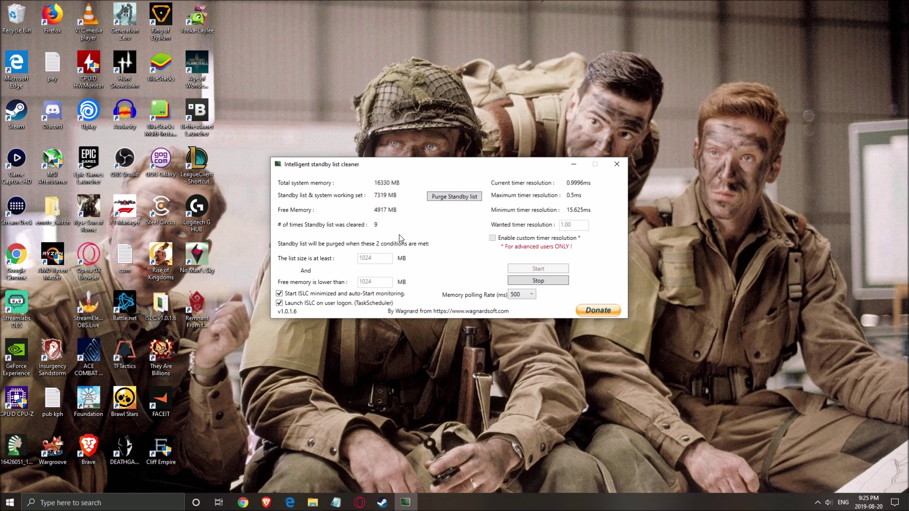
{"action": "left_click", "coordinate": [572, 165]}
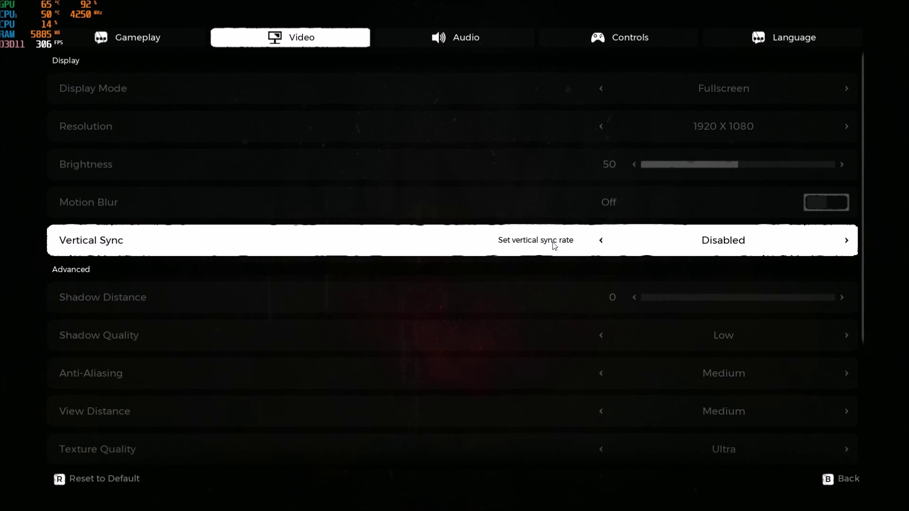
Try the 60 Hz and 30 Hz Vertical Sync rates in the game's video settings, and return the option to Disabled.
{"action": "left_click", "coordinate": [601, 242]}
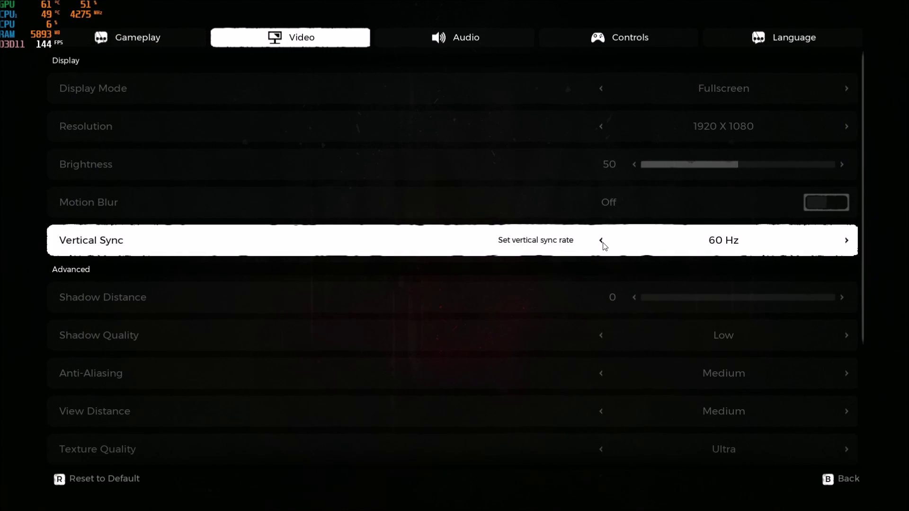
{"action": "left_click", "coordinate": [600, 243]}
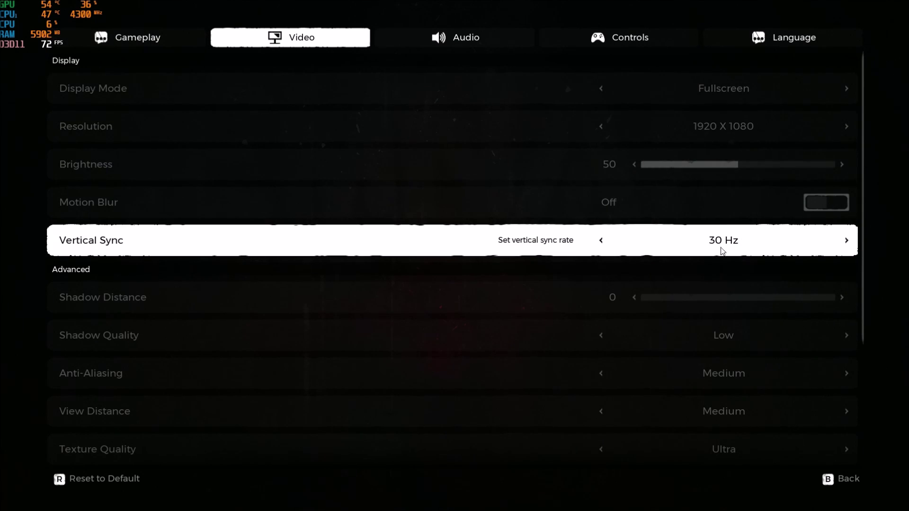
{"action": "left_click", "coordinate": [602, 241]}
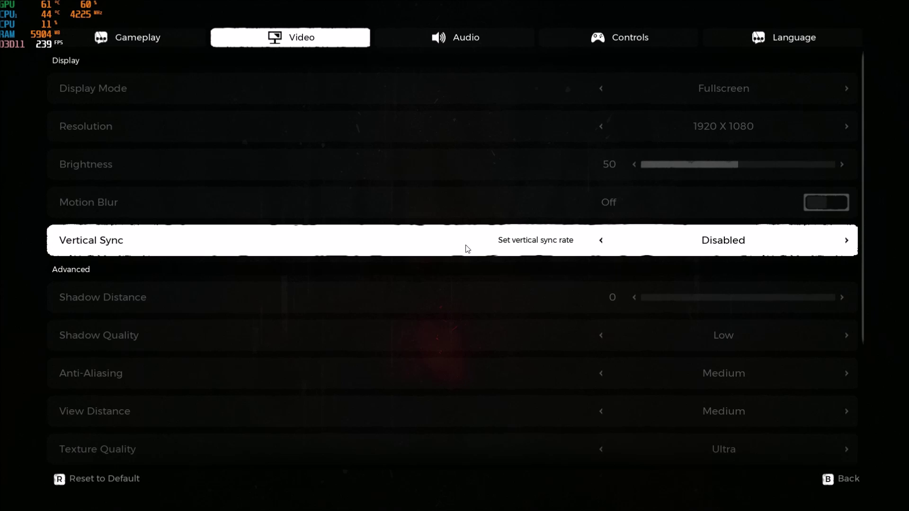
Try a lower Anti-Aliasing level in the advanced video settings and return it to Medium.
{"action": "scroll", "coordinate": [396, 292], "scroll_direction": "down", "scroll_amount": 2}
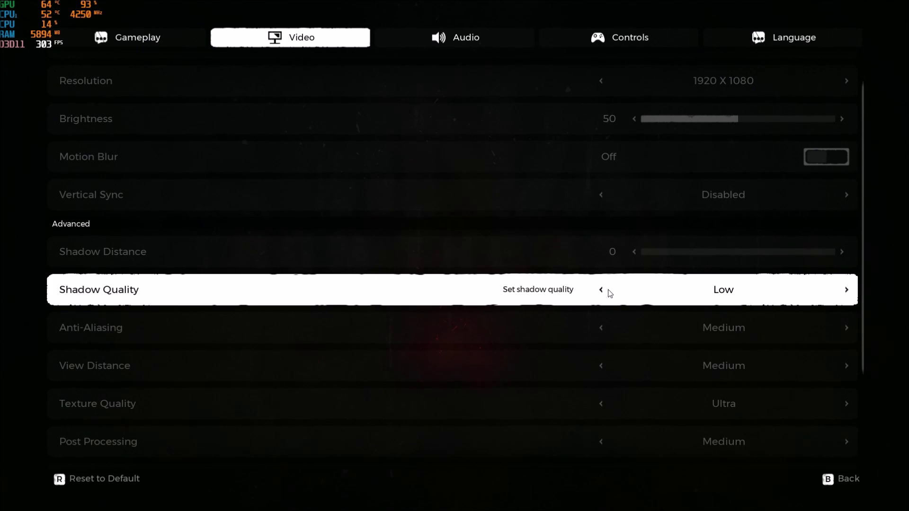
{"action": "scroll", "coordinate": [431, 339], "scroll_direction": "down", "scroll_amount": 1}
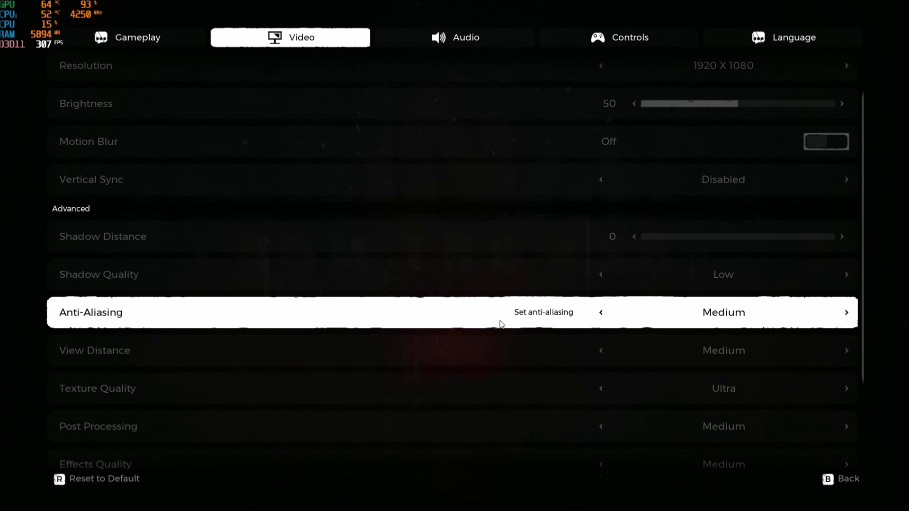
{"action": "scroll", "coordinate": [473, 332], "scroll_direction": "down", "scroll_amount": 1}
{"action": "scroll", "coordinate": [471, 312], "scroll_direction": "down", "scroll_amount": 1}
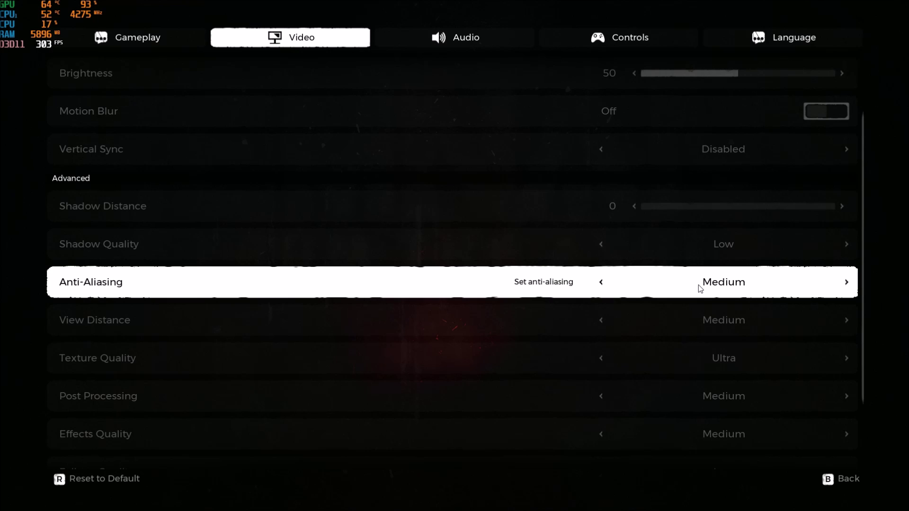
{"action": "left_click", "coordinate": [601, 283]}
{"action": "left_click", "coordinate": [845, 284]}
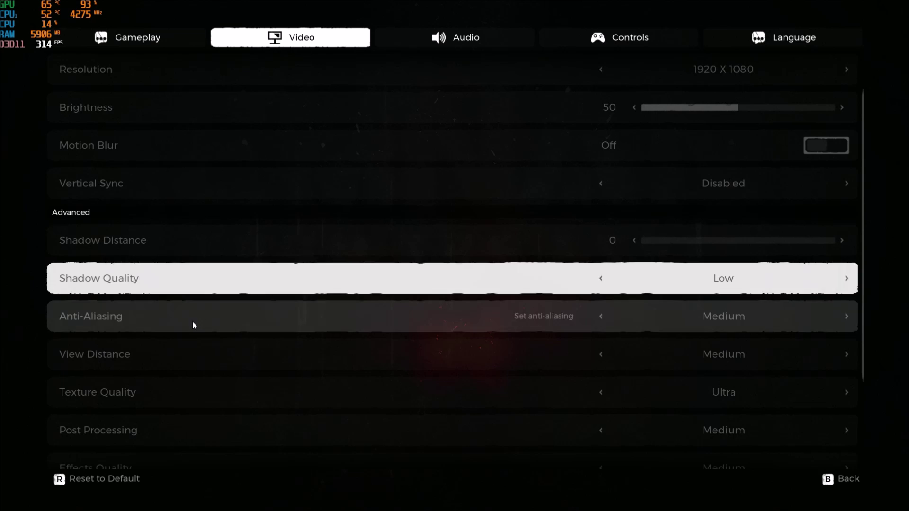
Try the Ultra and High levels for View Distance and return it to Medium.
{"action": "scroll", "coordinate": [224, 339], "scroll_direction": "down", "scroll_amount": 1}
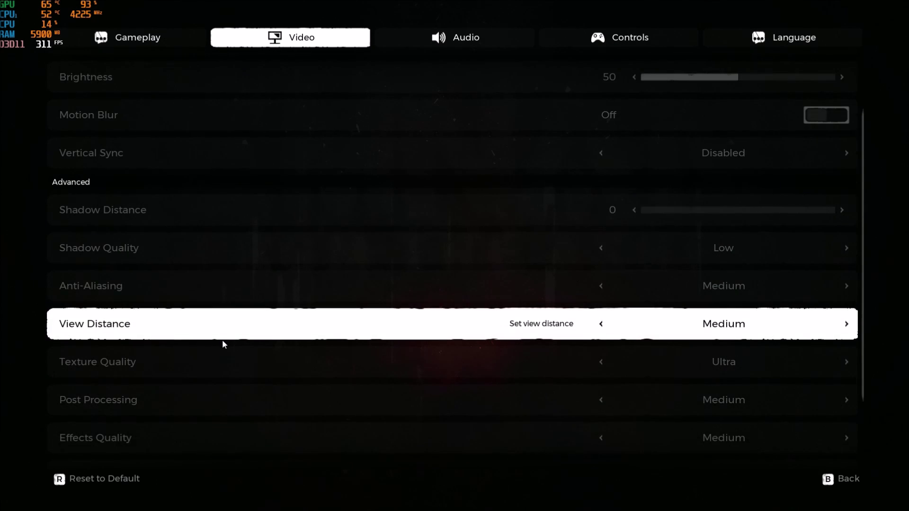
{"action": "scroll", "coordinate": [222, 351], "scroll_direction": "down", "scroll_amount": 1}
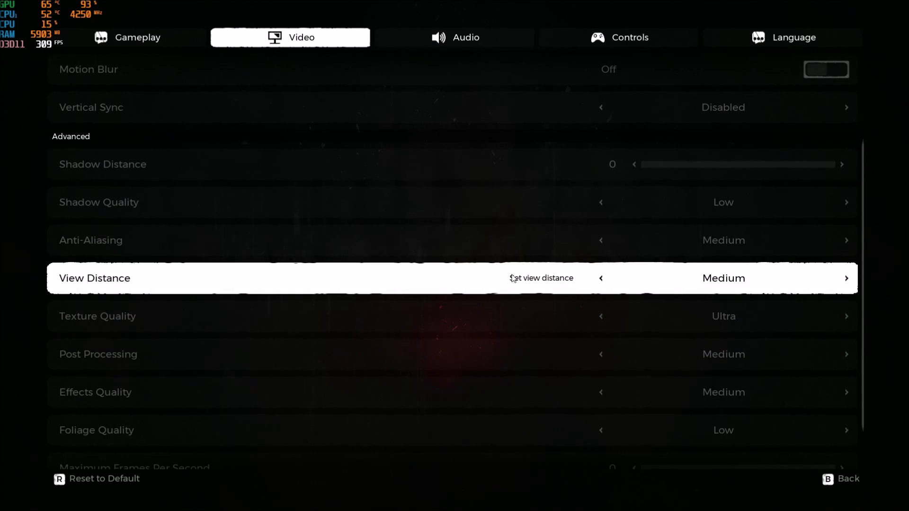
{"action": "left_click", "coordinate": [847, 281]}
{"action": "left_click", "coordinate": [847, 281]}
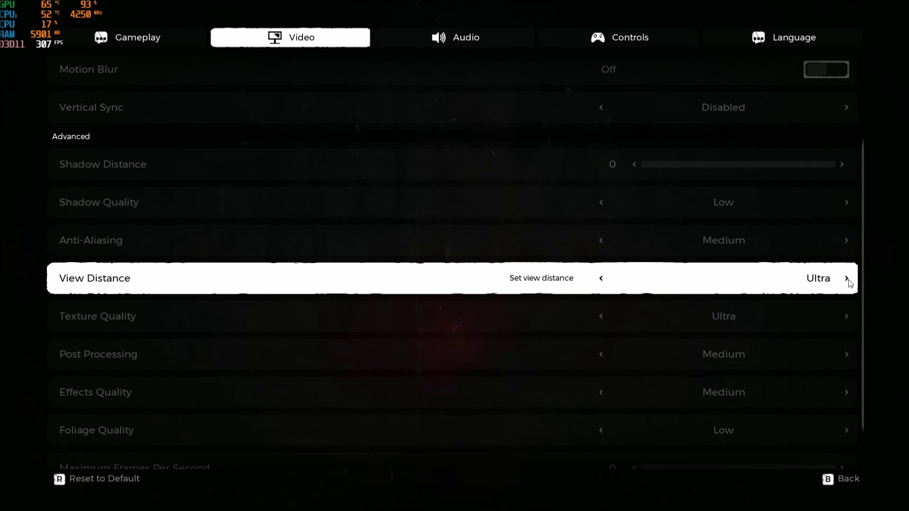
{"action": "left_click", "coordinate": [602, 282]}
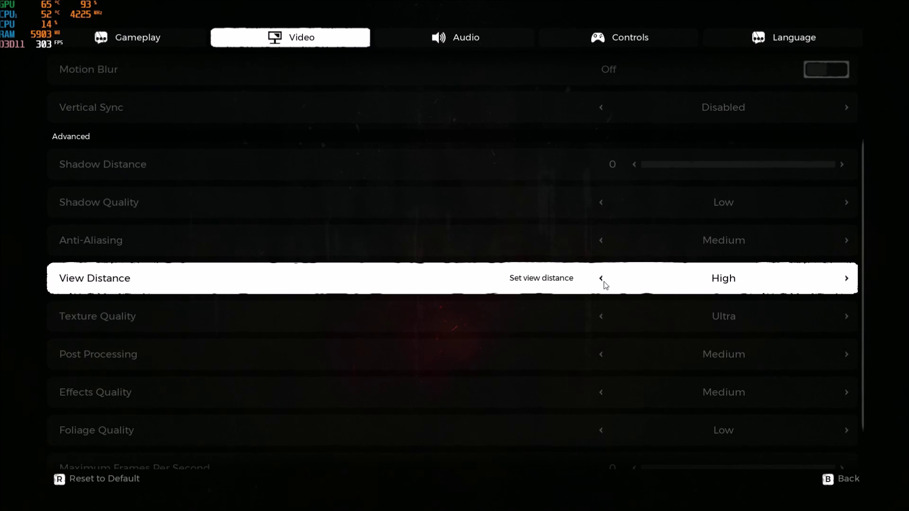
{"action": "left_click", "coordinate": [602, 282]}
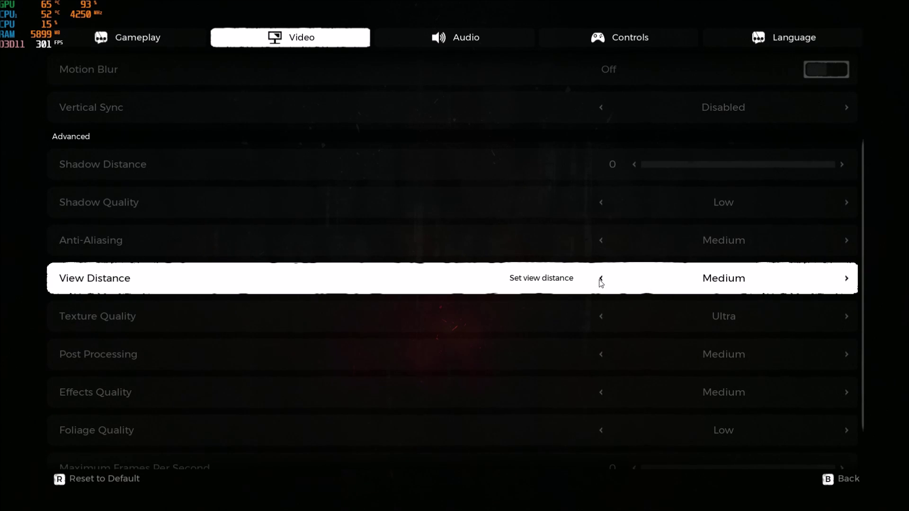
{"action": "left_click", "coordinate": [847, 282]}
{"action": "left_click", "coordinate": [603, 281]}
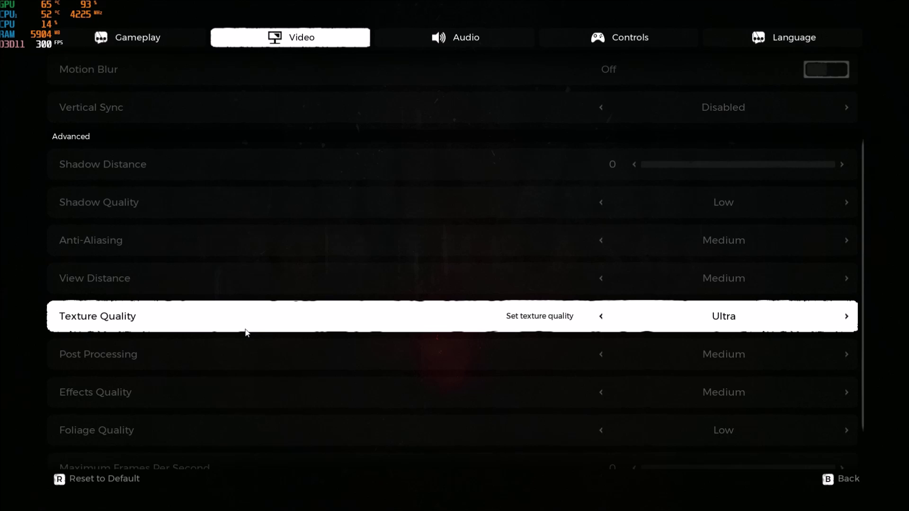
Try lower Texture Quality levels and return the option to Ultra.
{"action": "scroll", "coordinate": [520, 345], "scroll_direction": "down", "scroll_amount": 1}
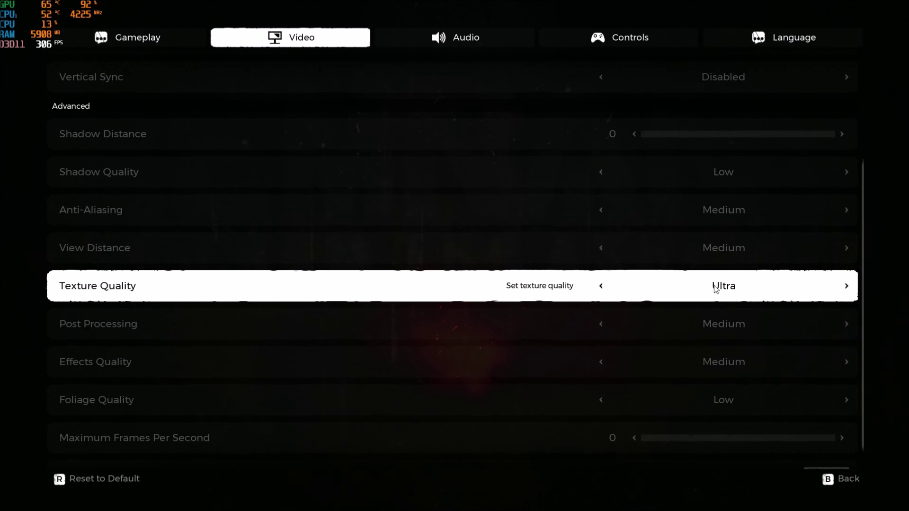
{"action": "left_click", "coordinate": [601, 287]}
{"action": "left_click", "coordinate": [601, 286]}
{"action": "left_click", "coordinate": [602, 287]}
{"action": "left_click", "coordinate": [845, 287]}
{"action": "left_click", "coordinate": [846, 286]}
{"action": "left_click", "coordinate": [845, 287]}
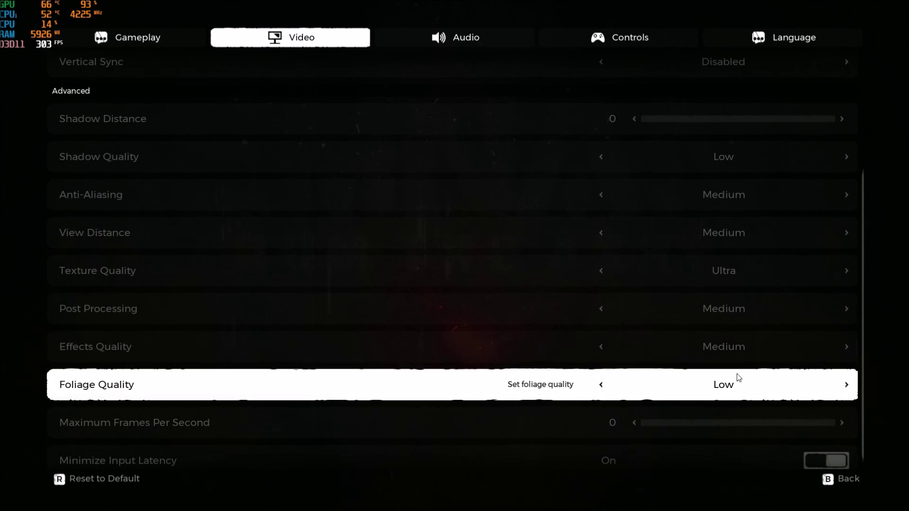
{"action": "scroll", "coordinate": [638, 390], "scroll_direction": "down", "scroll_amount": 1}
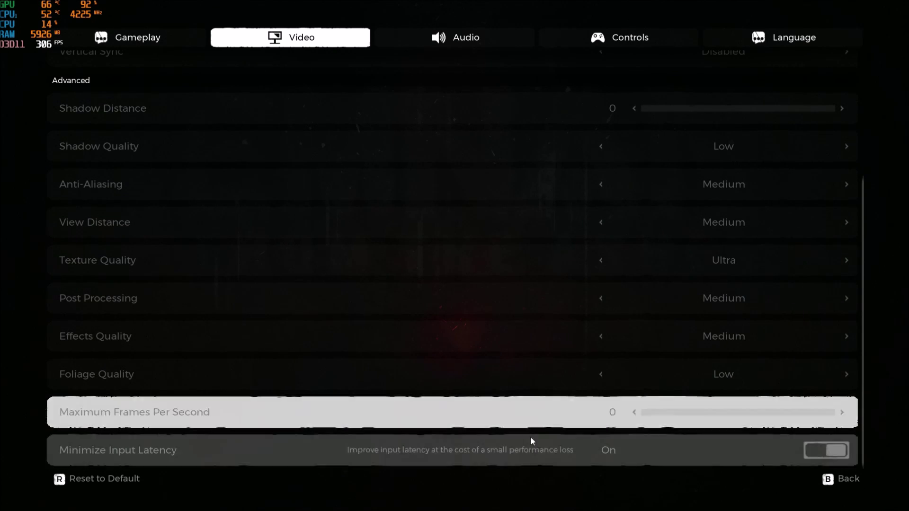
{"action": "scroll", "coordinate": [290, 282], "scroll_direction": "up", "scroll_amount": 1}
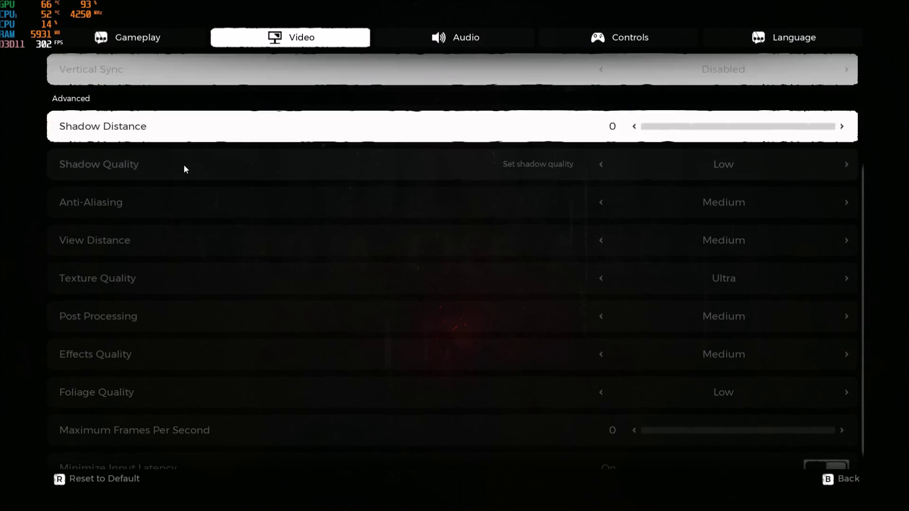
{"action": "scroll", "coordinate": [276, 440], "scroll_direction": "down", "scroll_amount": 1}
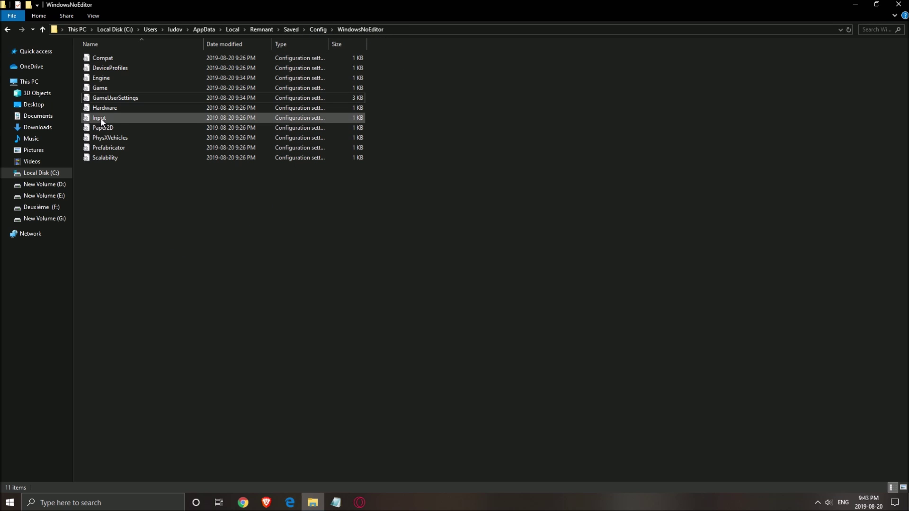
Open the GameUserSettings configuration file from the WindowsNoEditor folder in Notepad and maximize its window.
{"action": "left_click", "coordinate": [127, 101]}
{"action": "double_click", "coordinate": [127, 100]}
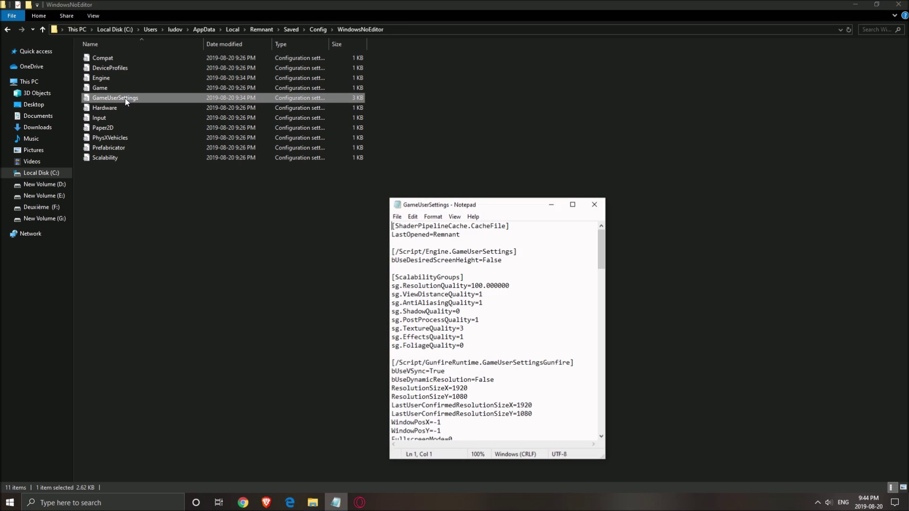
{"action": "left_click", "coordinate": [573, 205]}
Examine the sg.ViewDistanceQuality line and highlight the GameUserSettingsGunfire entries from HealthBars to MaxFPS.
{"action": "left_click_drag", "start_coordinate": [2, 89], "coordinate": [256, 90]}
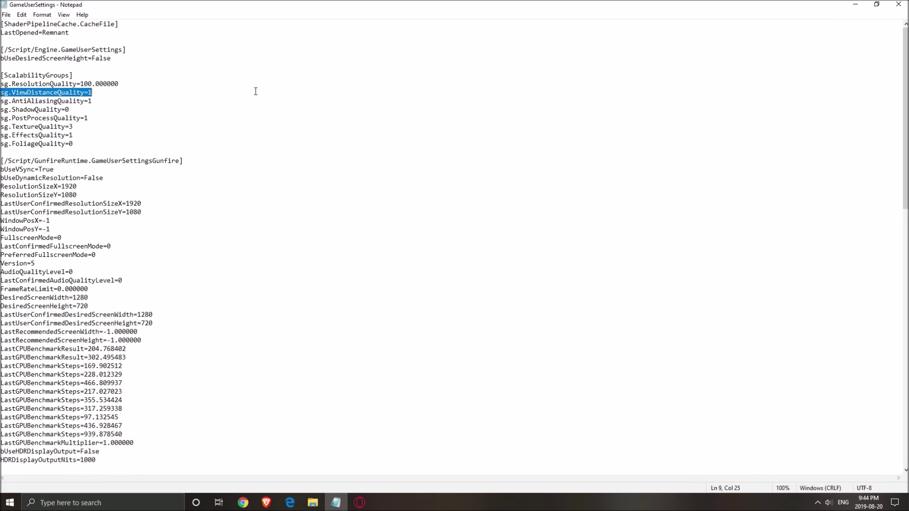
{"action": "scroll", "coordinate": [206, 126], "scroll_direction": "down", "scroll_amount": 5}
{"action": "scroll", "coordinate": [185, 160], "scroll_direction": "down", "scroll_amount": 7}
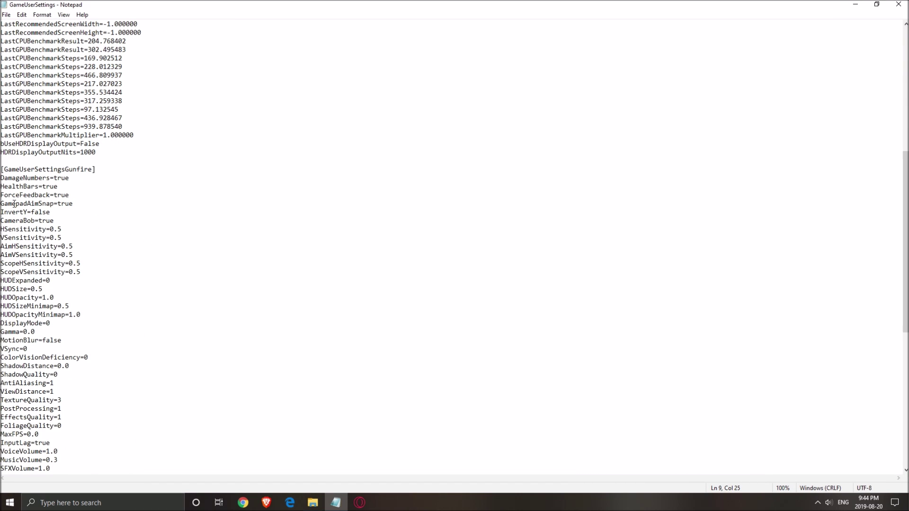
{"action": "mouse_move", "coordinate": [2, 186]}
{"action": "left_mouse_down"}
{"action": "mouse_move", "coordinate": [112, 308]}
{"action": "mouse_move", "coordinate": [138, 411]}
{"action": "mouse_move", "coordinate": [118, 434]}
{"action": "left_mouse_up"}
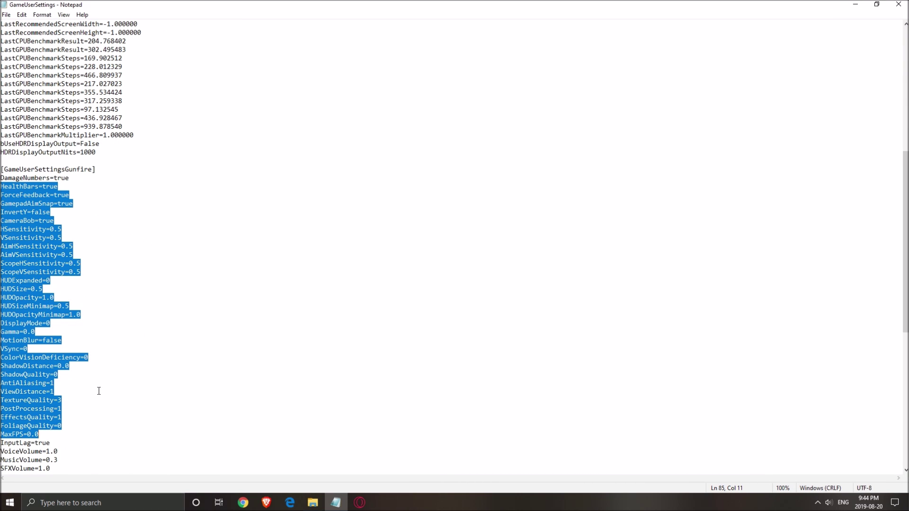
Examine the ShadowQuality and ShadowDistance lines in the GameUserSettingsGunfire section and clear the highlight.
{"action": "left_click", "coordinate": [57, 383]}
{"action": "triple_click", "coordinate": [15, 375]}
{"action": "triple_click", "coordinate": [28, 365]}
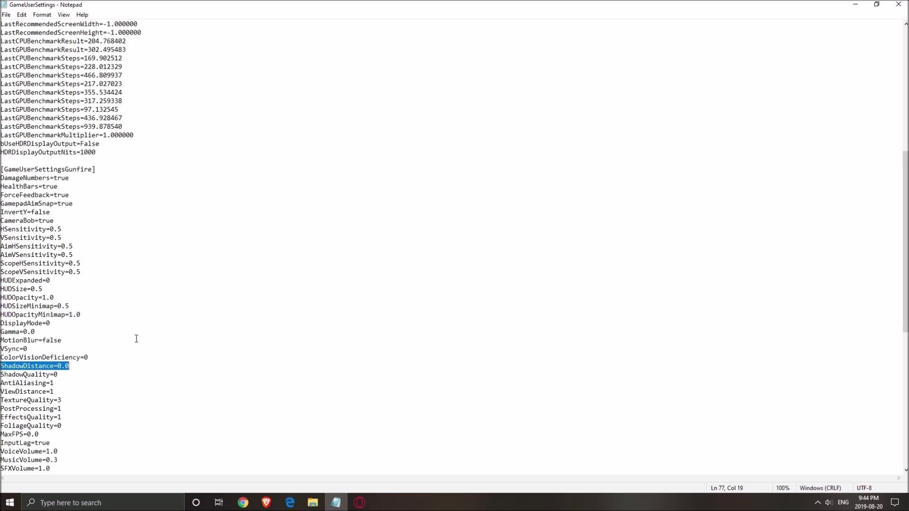
{"action": "left_click", "coordinate": [154, 305]}
Compare the bUseVSync line in the GunfireRuntime section with the VSync line under GameUserSettingsGunfire.
{"action": "scroll", "coordinate": [74, 179], "scroll_direction": "up", "scroll_amount": 11}
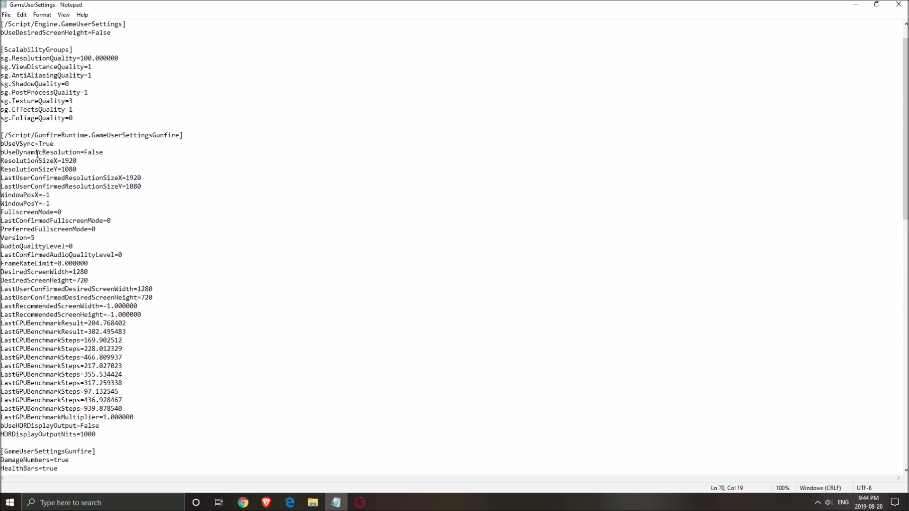
{"action": "triple_click", "coordinate": [28, 144]}
{"action": "scroll", "coordinate": [47, 198], "scroll_direction": "down", "scroll_amount": 9}
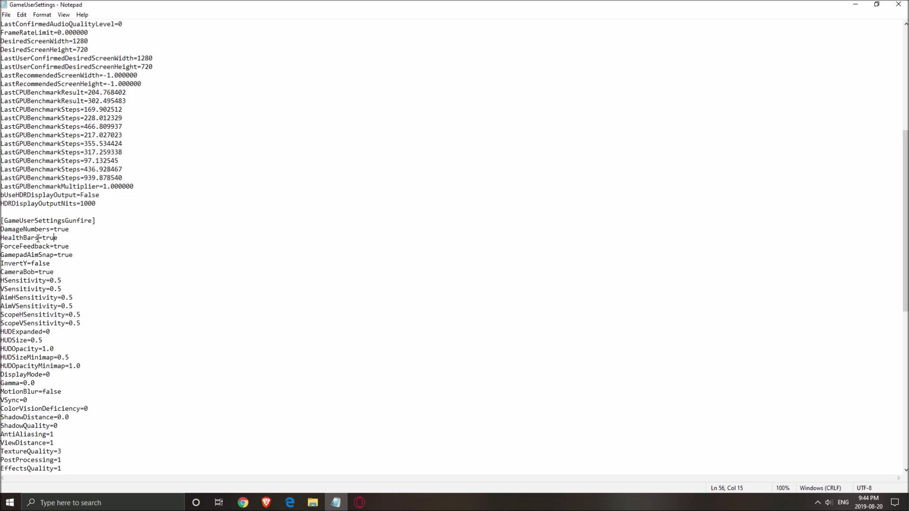
{"action": "scroll", "coordinate": [38, 238], "scroll_direction": "down", "scroll_amount": 4}
{"action": "triple_click", "coordinate": [34, 296]}
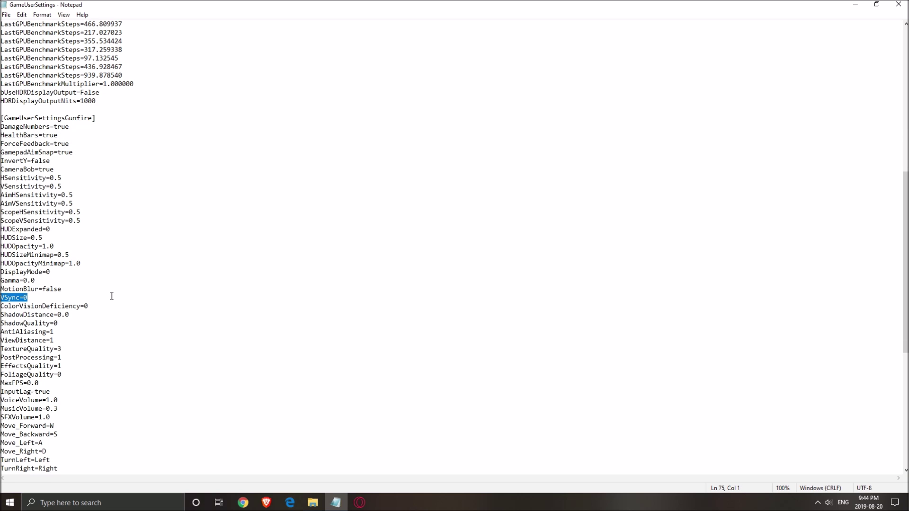
Highlight the bUseHDRDisplayOutput line in the GunfireRuntime section to examine its HDR setting.
{"action": "scroll", "coordinate": [118, 343], "scroll_direction": "up", "scroll_amount": 9}
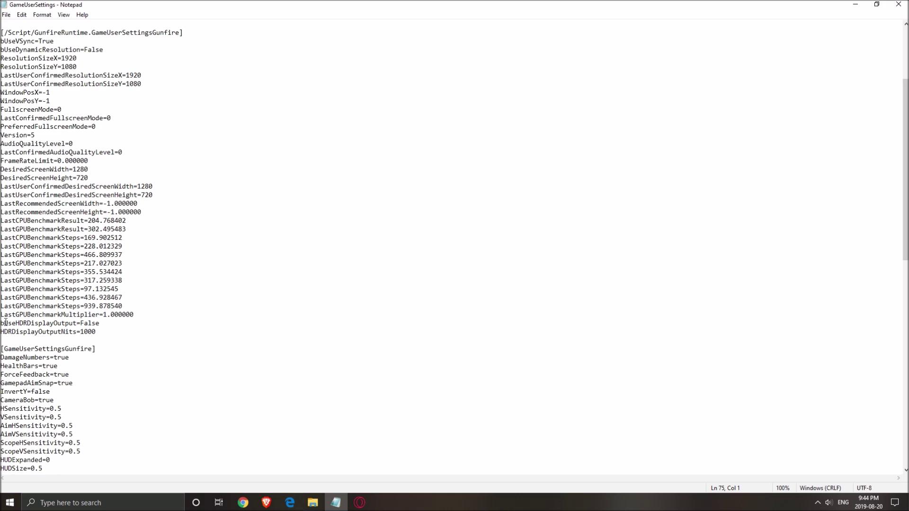
{"action": "mouse_move", "coordinate": [4, 323]}
{"action": "left_mouse_down"}
{"action": "mouse_move", "coordinate": [112, 323]}
{"action": "mouse_move", "coordinate": [1, 323]}
{"action": "left_mouse_up"}
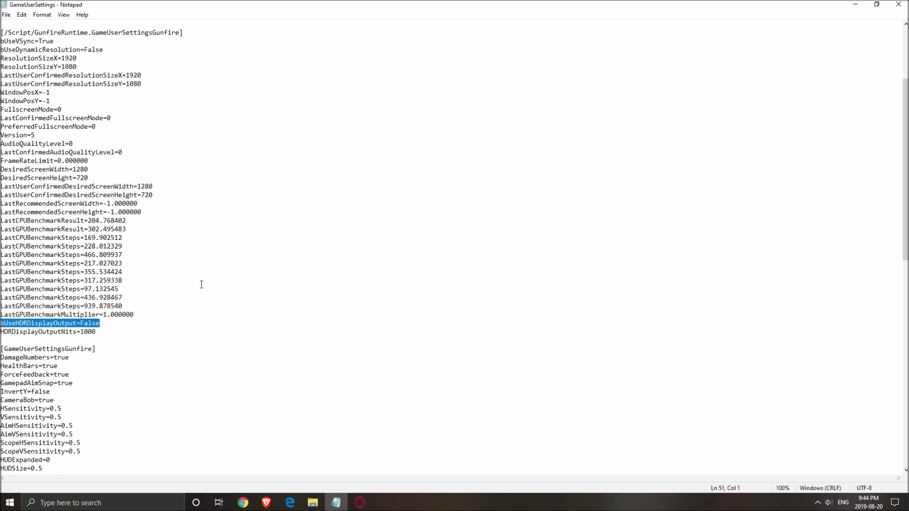
{"action": "left_click", "coordinate": [88, 323]}
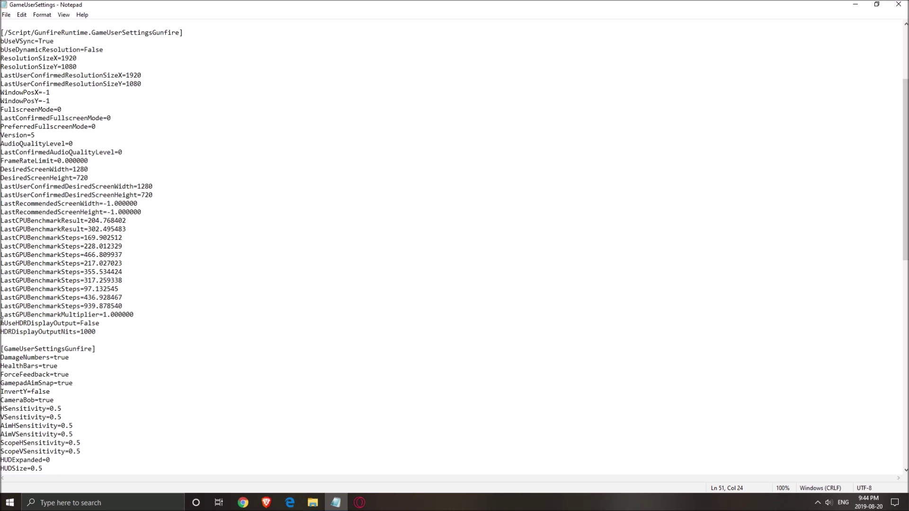
{"action": "left_click_drag", "start_coordinate": [2, 323], "coordinate": [126, 322]}
Examine the entries from ColorVisionDeficiency to Shoot, highlight the ColorVisionDeficiency line, and return to the start of the file.
{"action": "scroll", "coordinate": [120, 406], "scroll_direction": "down", "scroll_amount": 14}
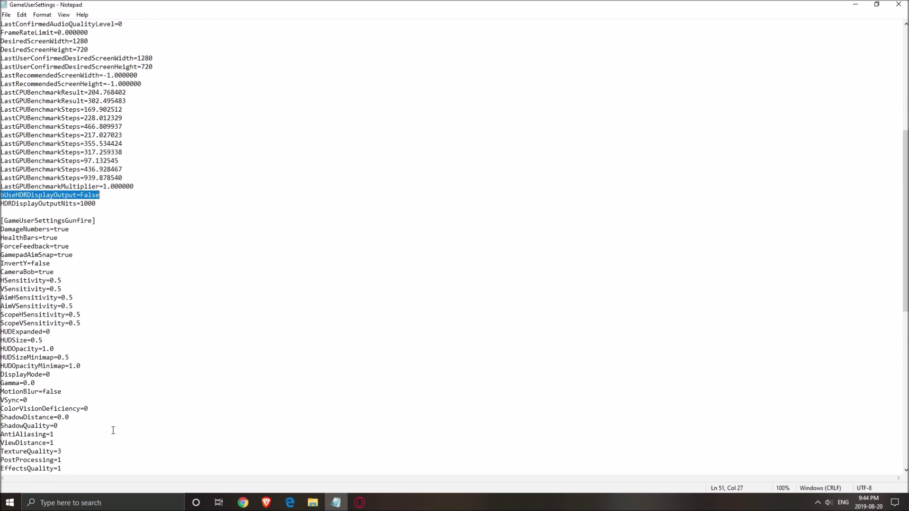
{"action": "left_click_drag", "start_coordinate": [1, 178], "coordinate": [114, 375]}
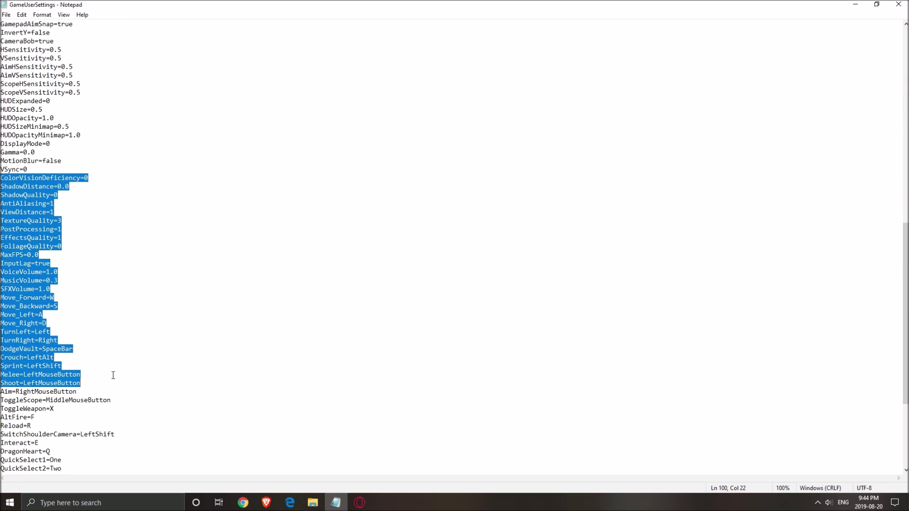
{"action": "left_click", "coordinate": [61, 229]}
{"action": "left_click_drag", "start_coordinate": [1, 178], "coordinate": [92, 178]}
{"action": "left_click", "coordinate": [142, 246]}
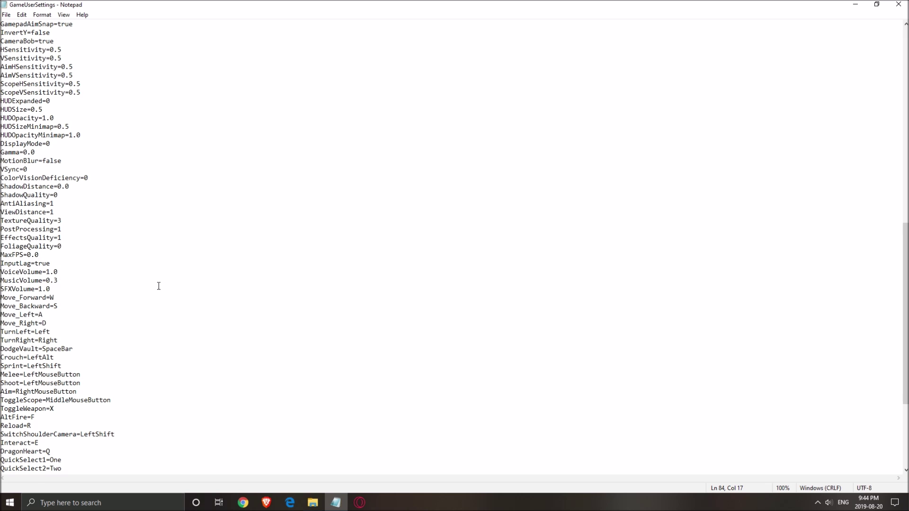
{"action": "scroll", "coordinate": [169, 270], "scroll_direction": "up", "scroll_amount": 20}
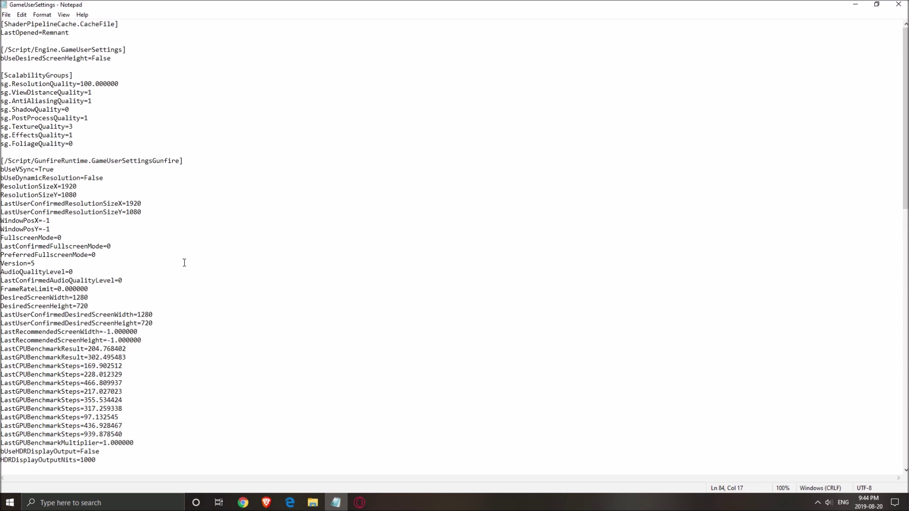
{"action": "left_click", "coordinate": [372, 179]}
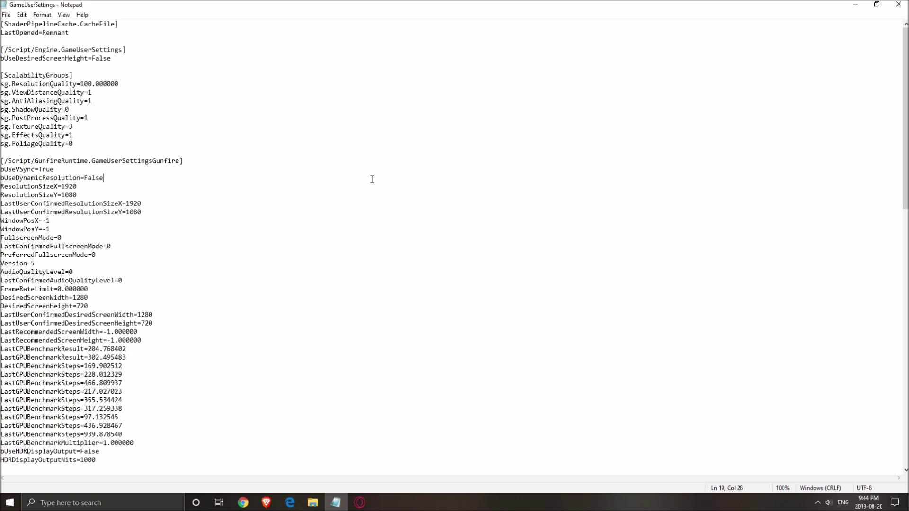